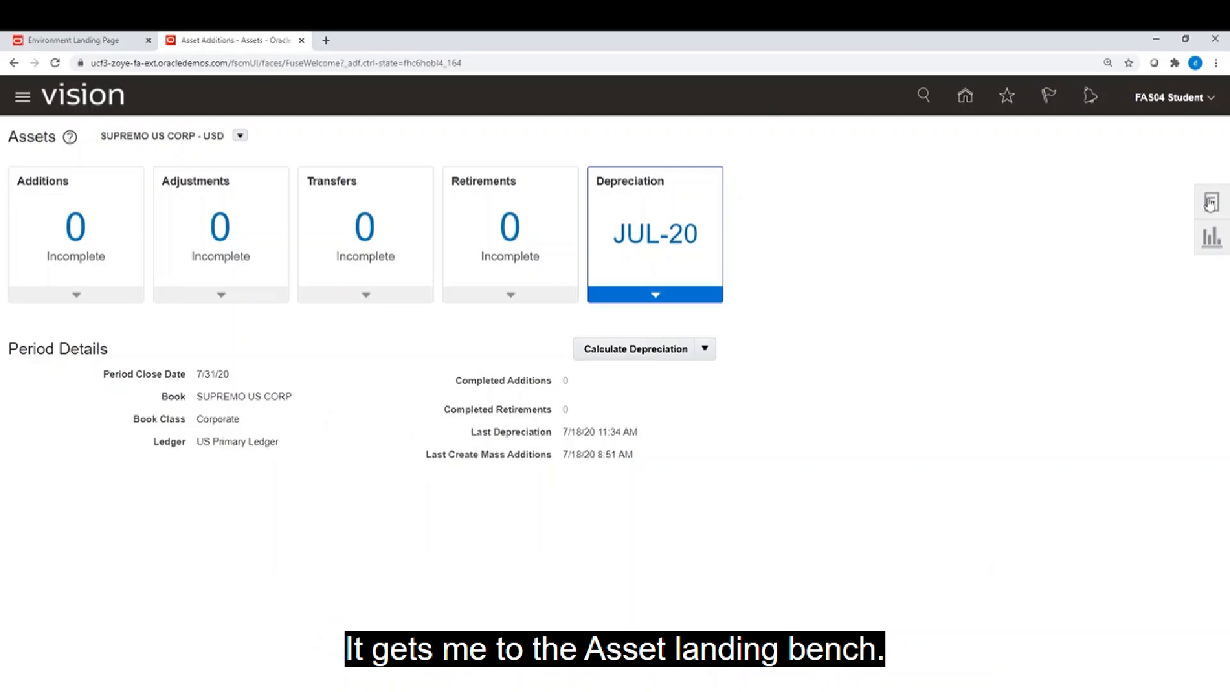
- Begin a what-if analysis for the SUPREMO US CORP book with starting period JUL-20, currency USD - US Dollar and 12 periods
left_click(1211, 204)
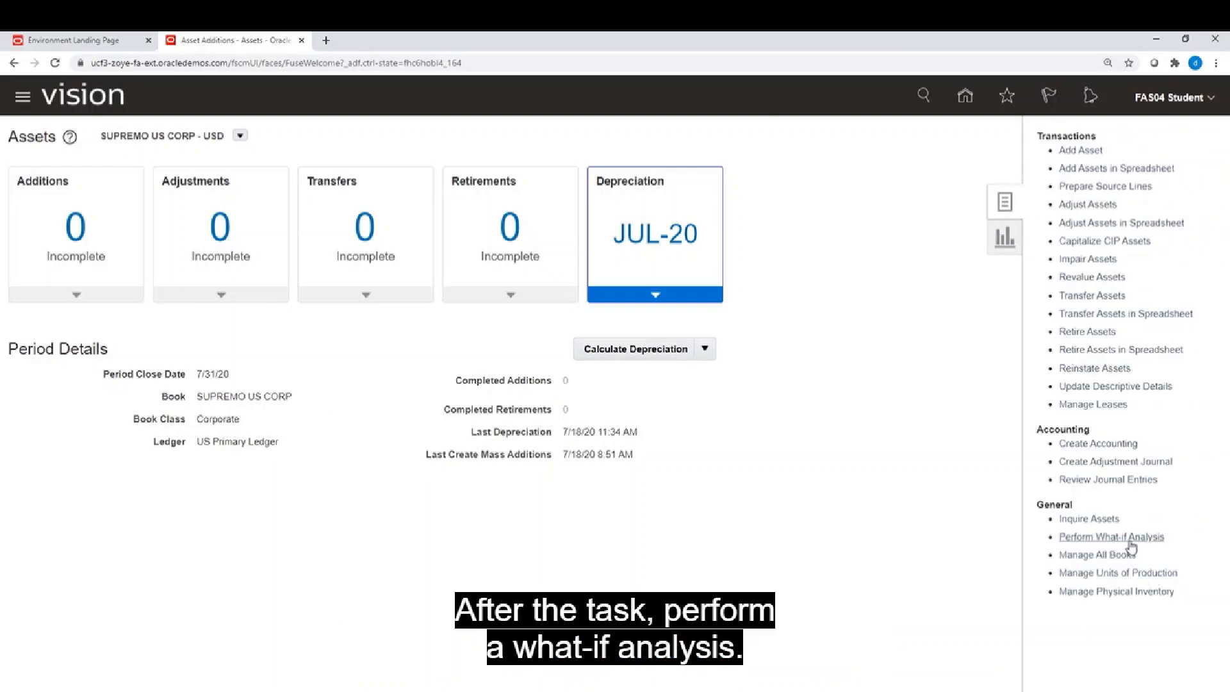
left_click(1131, 536)
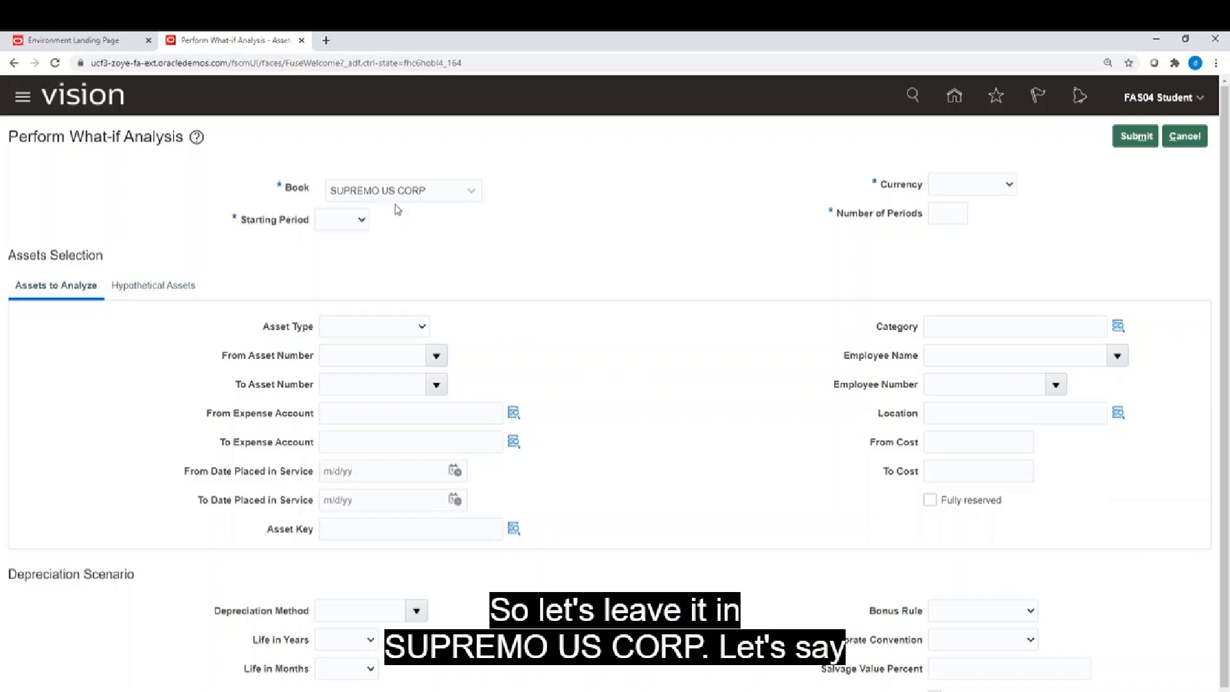
left_click(360, 220)
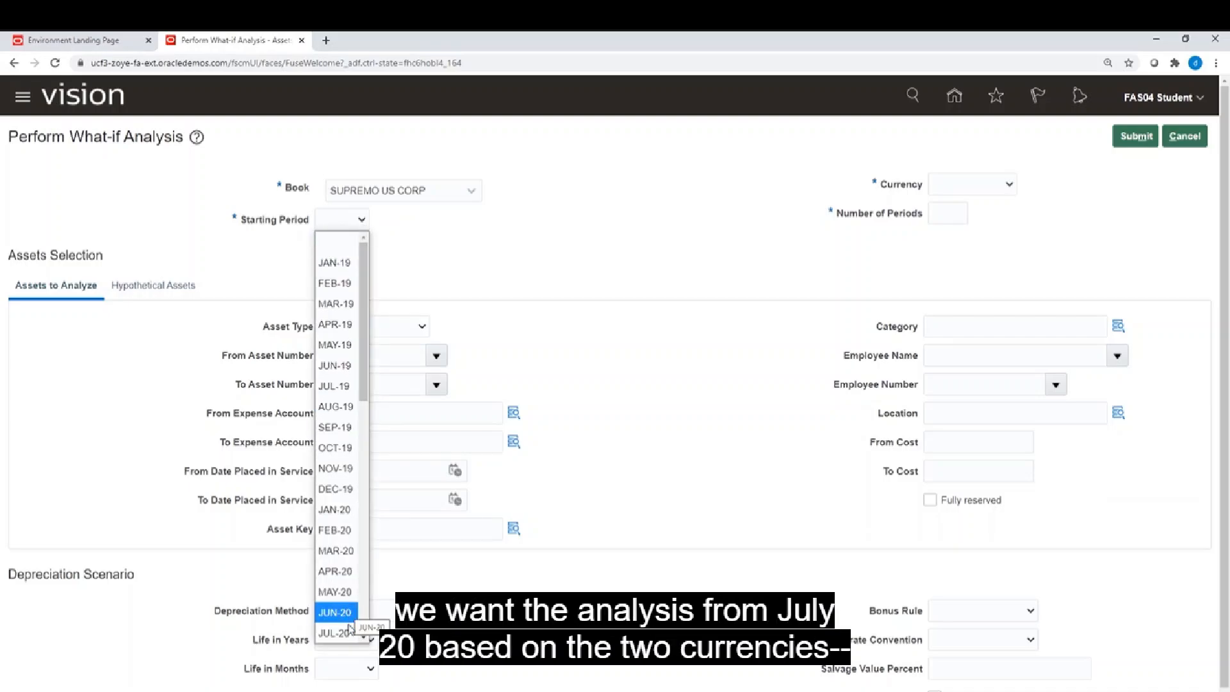
left_click(349, 632)
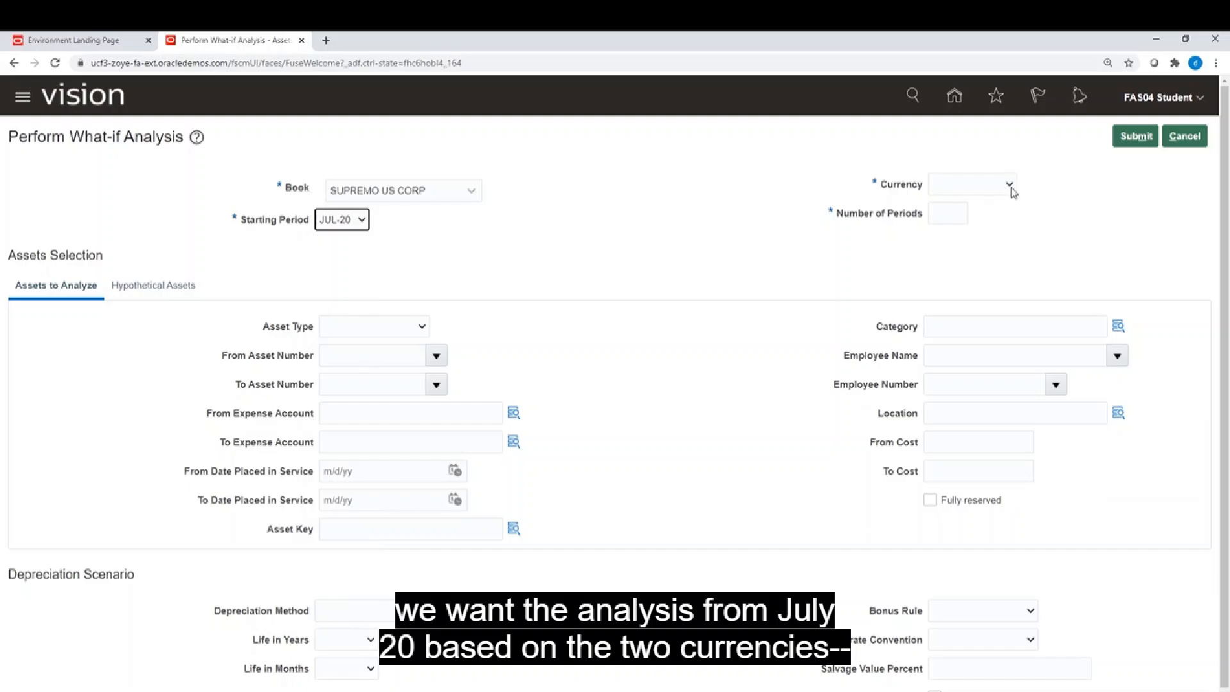
left_click(1009, 186)
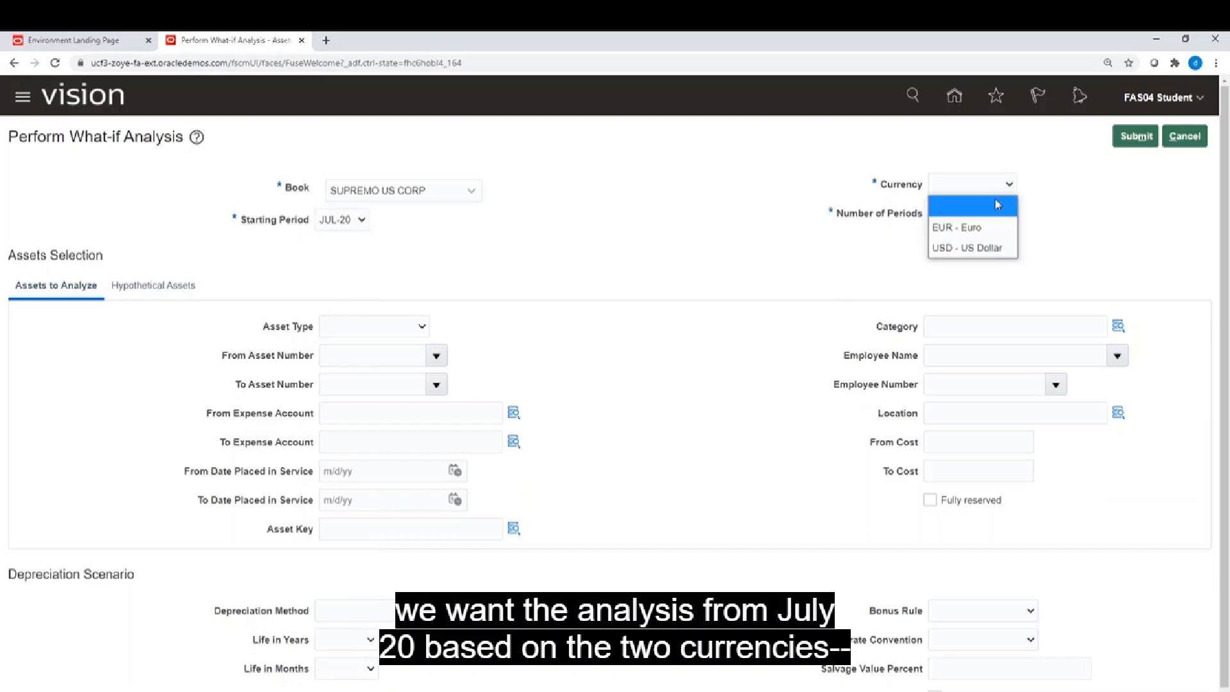
left_click(982, 249)
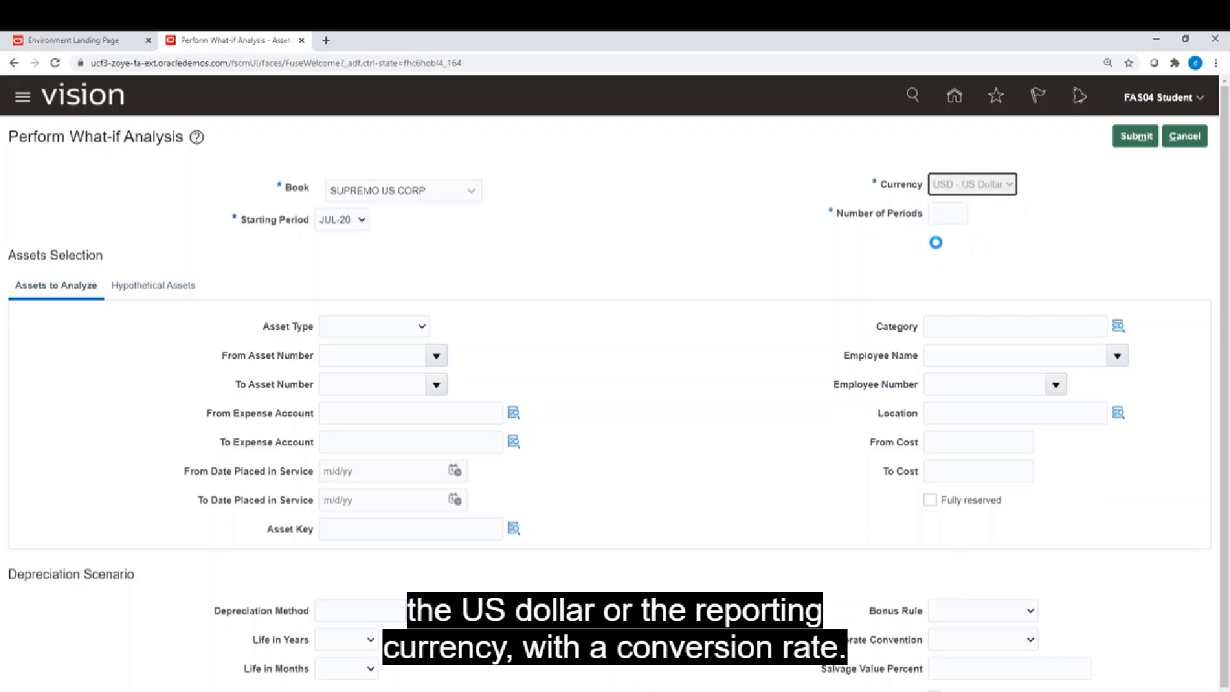
left_click(942, 215)
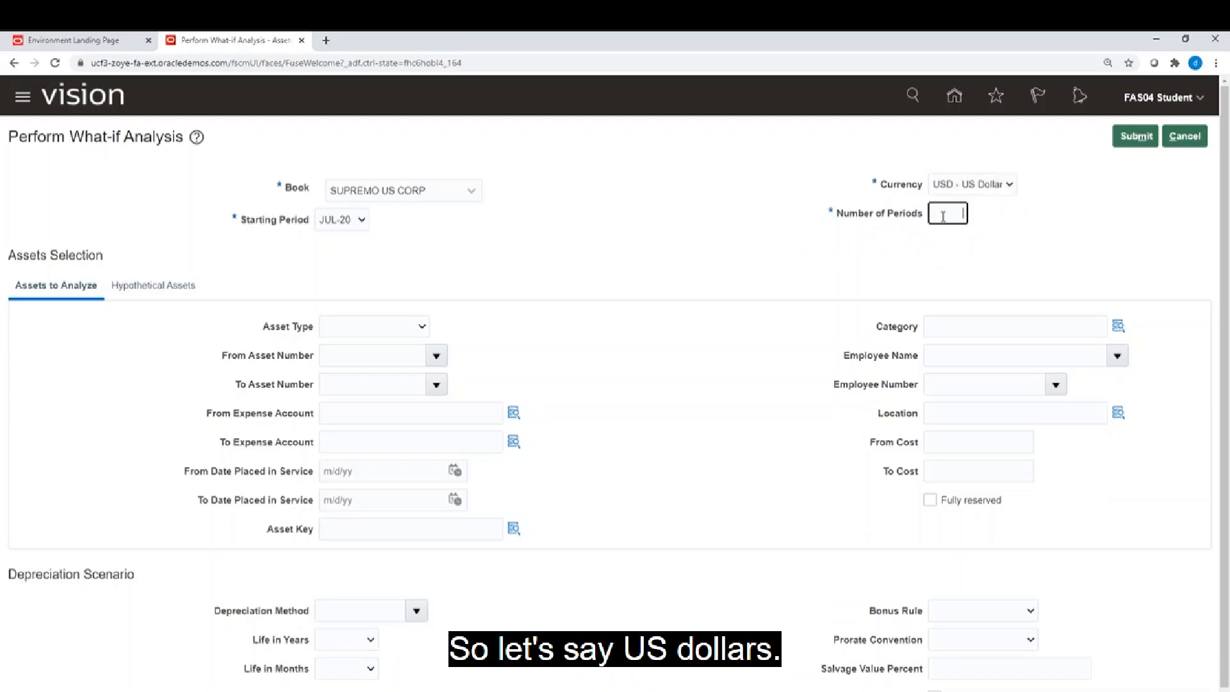
type("12")
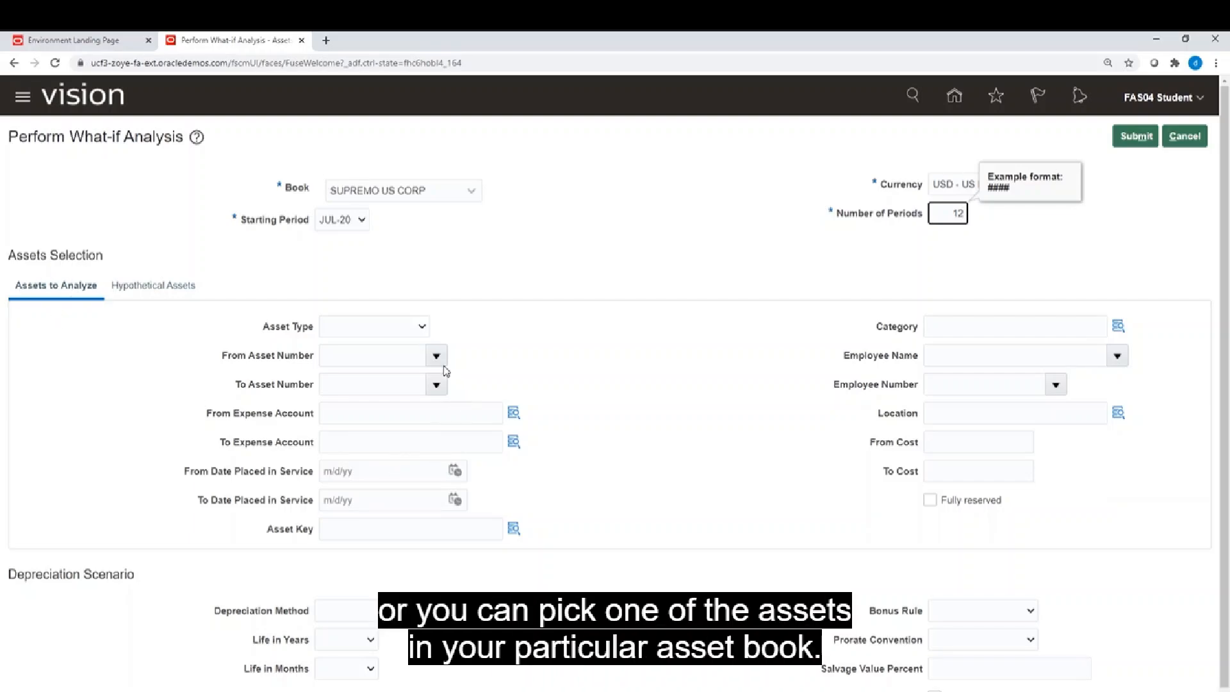
- Restrict the assets to analyze to type Capitalized, with 04 EQUIP_FITNESS as both the from and to asset number
left_click(422, 326)
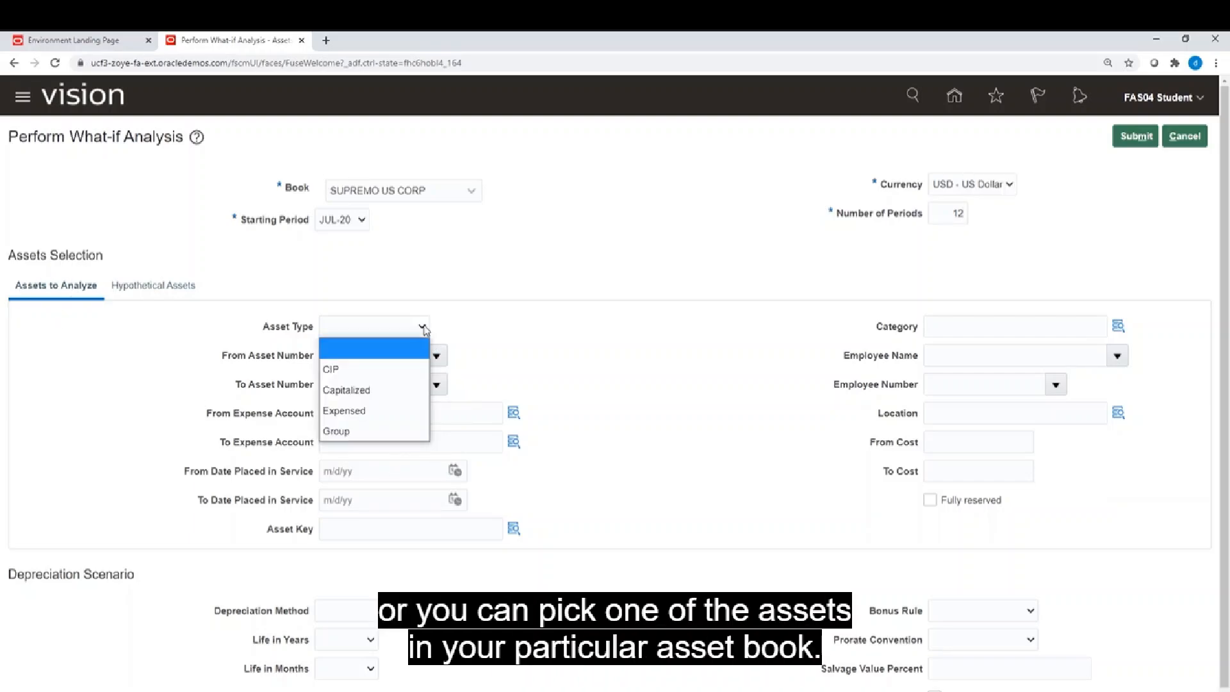
left_click(392, 388)
left_click(436, 355)
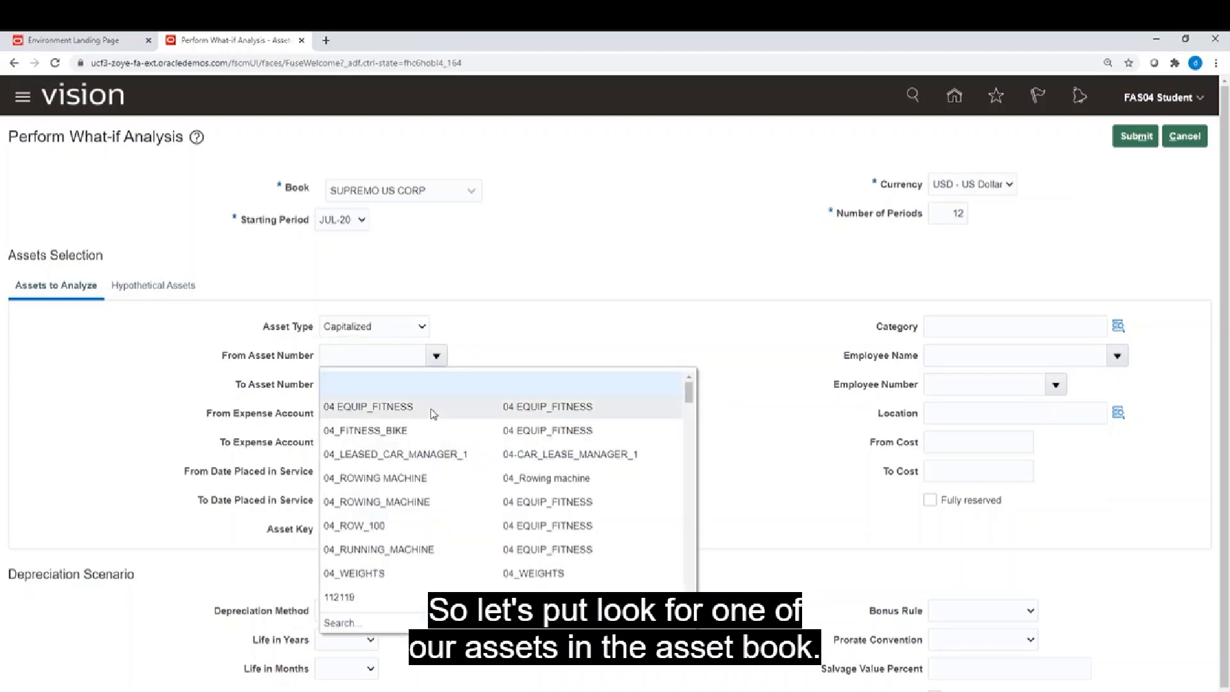
left_click(432, 409)
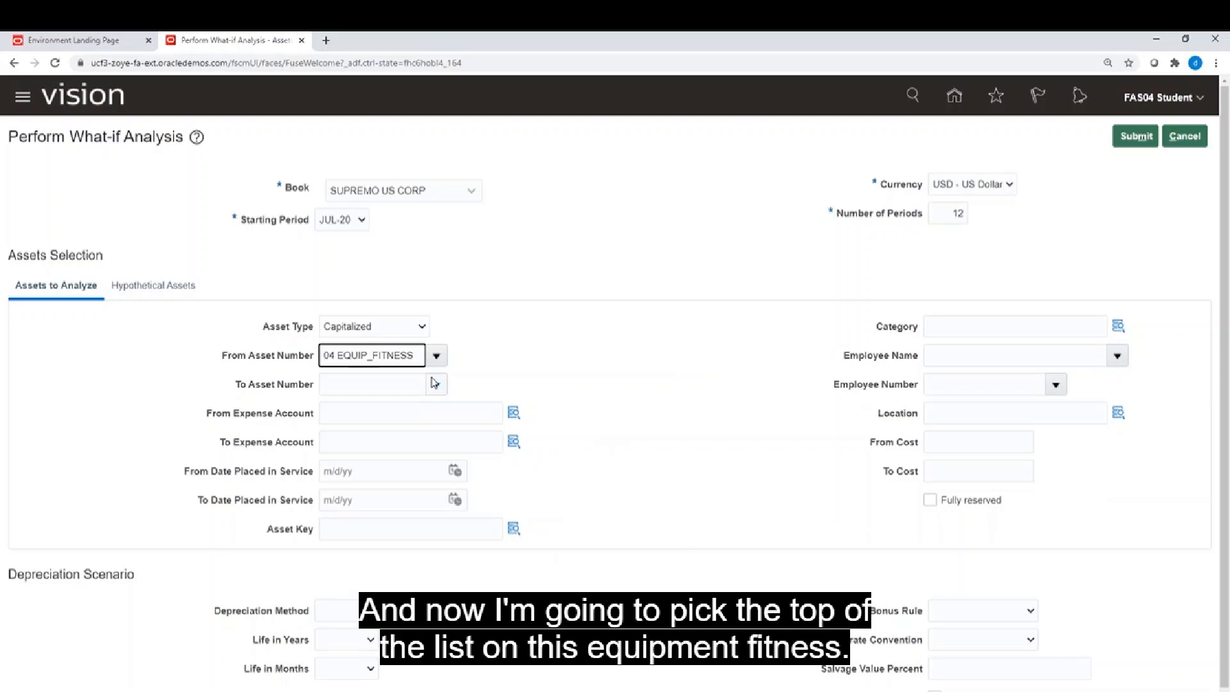
left_click(437, 385)
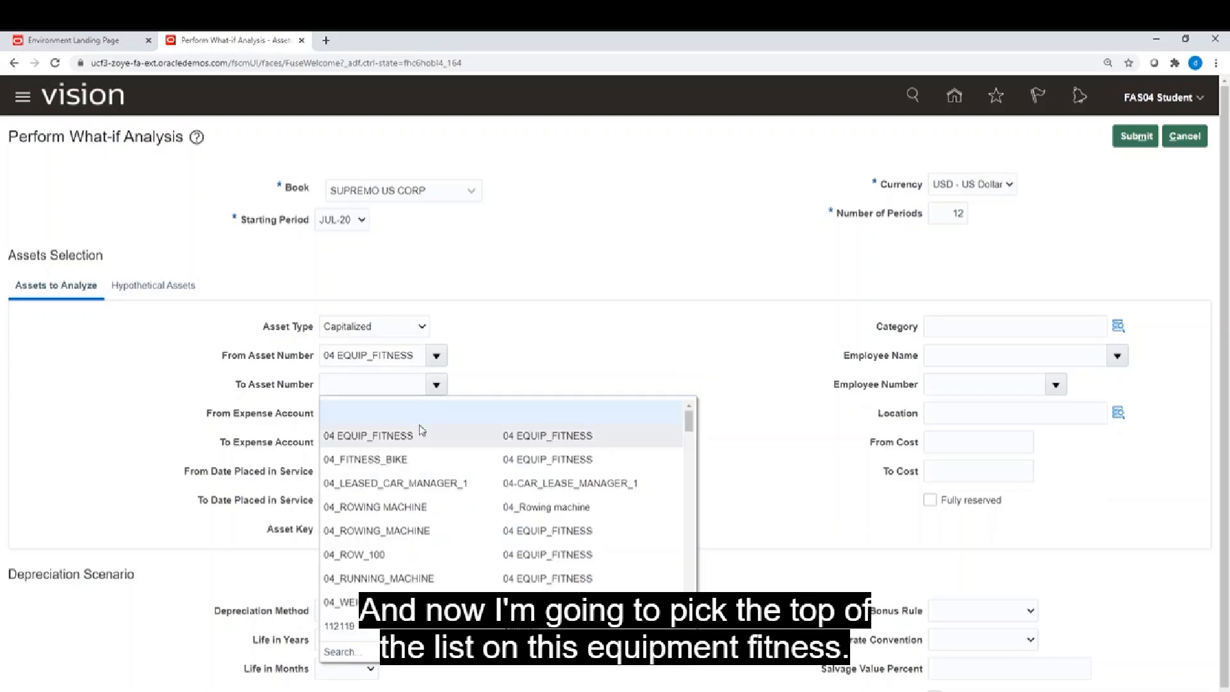
left_click(423, 436)
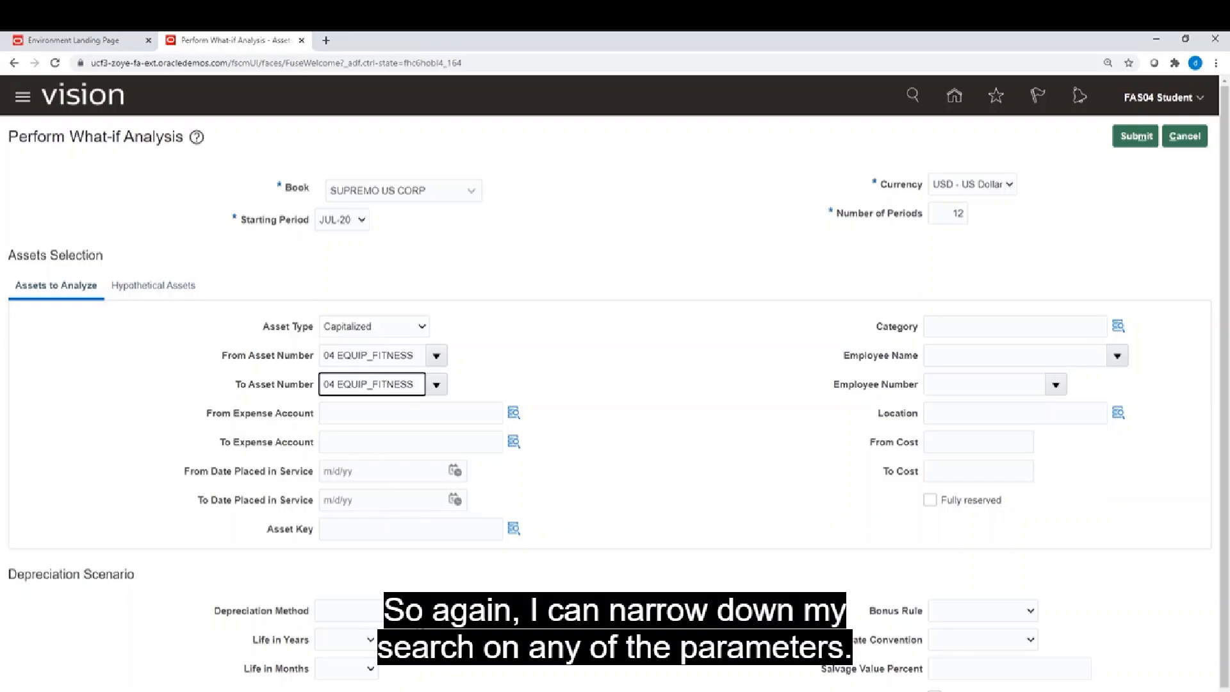
- Search the depreciation methods for MACR% and choose MACRS 50B HY for the depreciation scenario
left_click(417, 612)
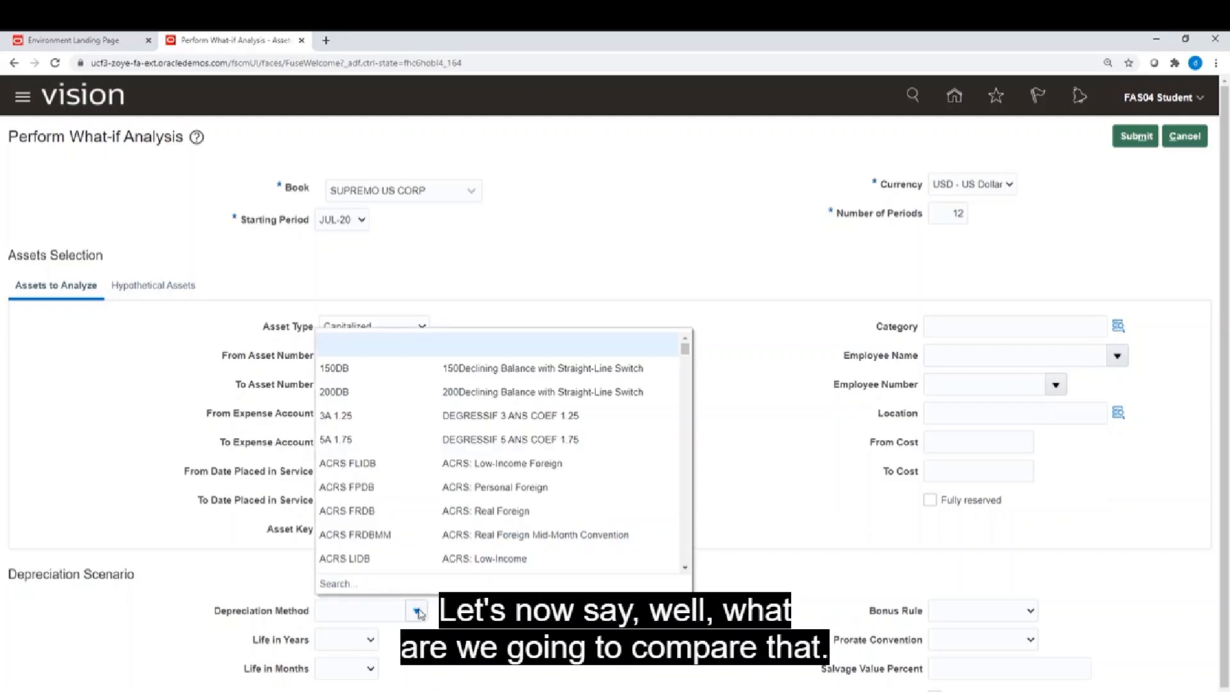
left_click(685, 473)
scroll(689, 472, "down", 10)
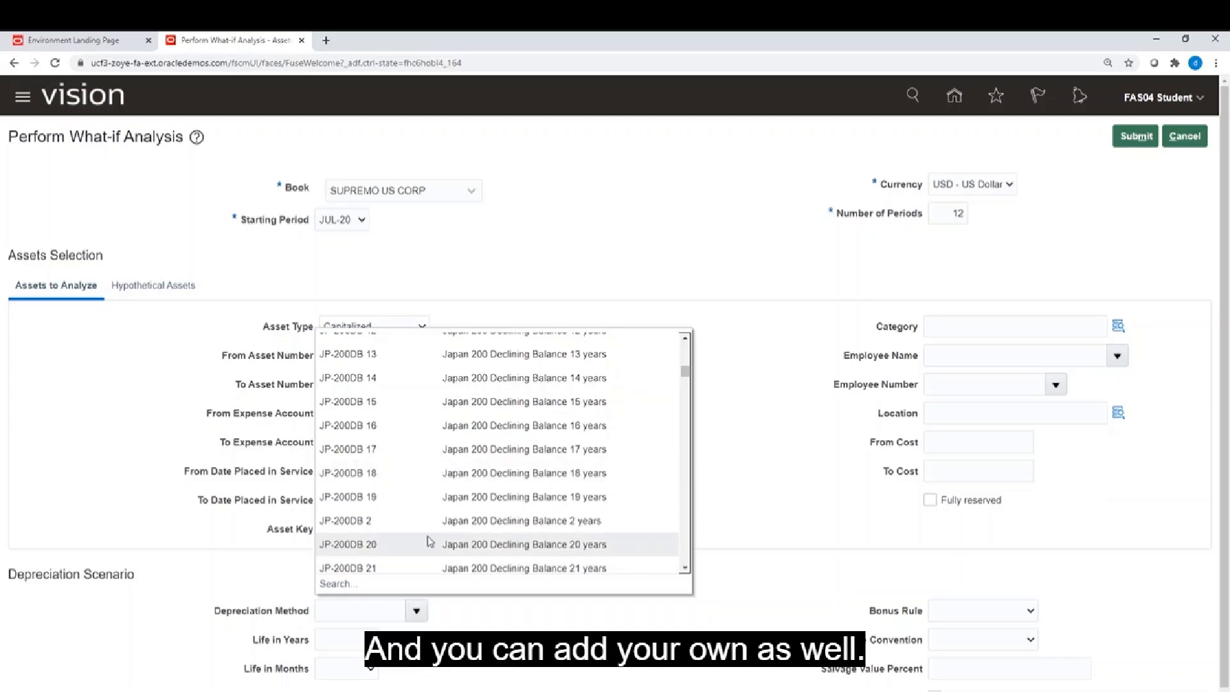
left_click(338, 583)
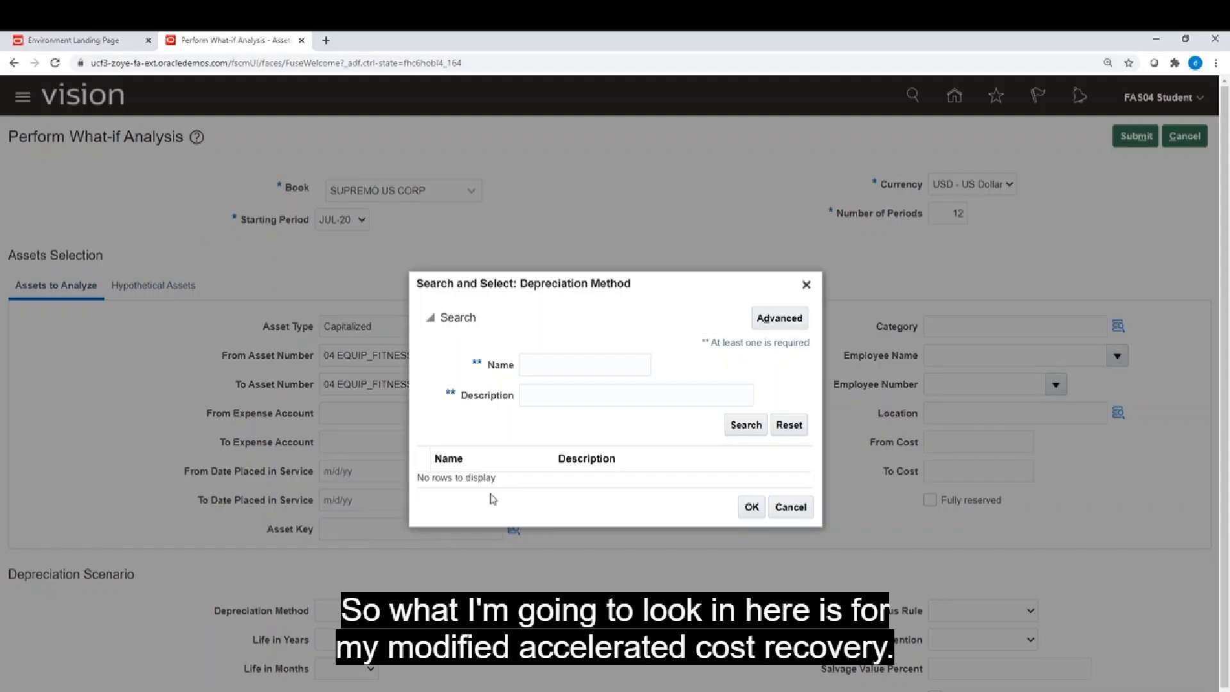
left_click(547, 365)
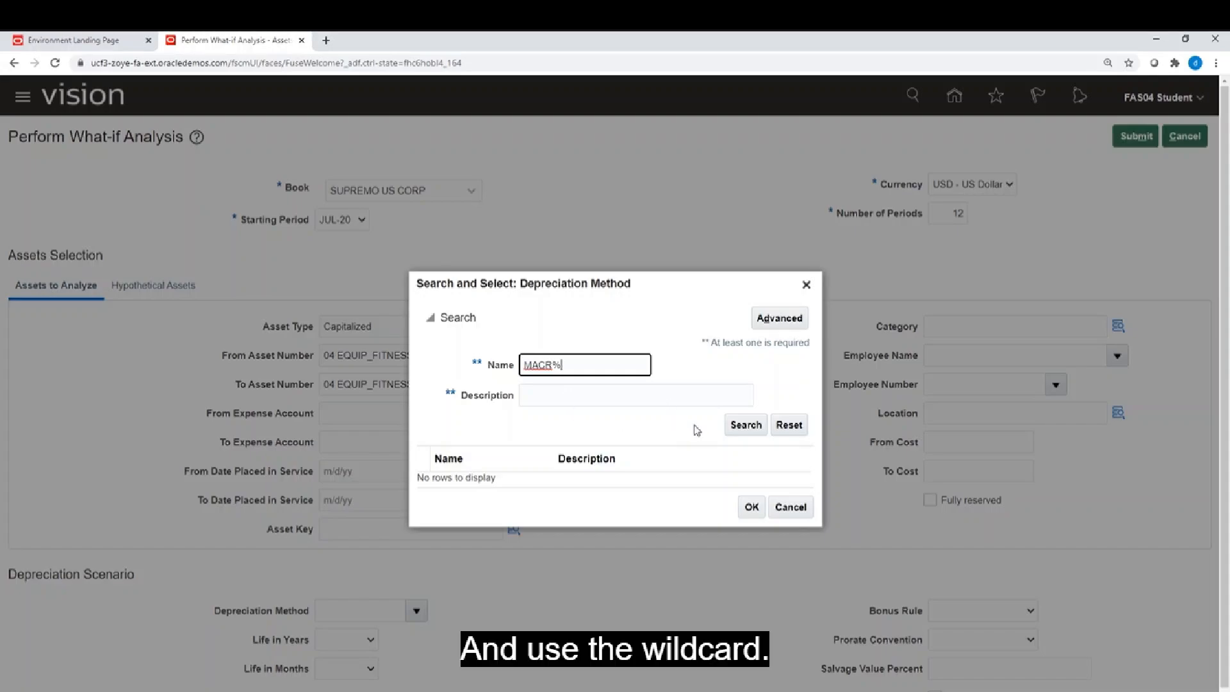
left_click(753, 425)
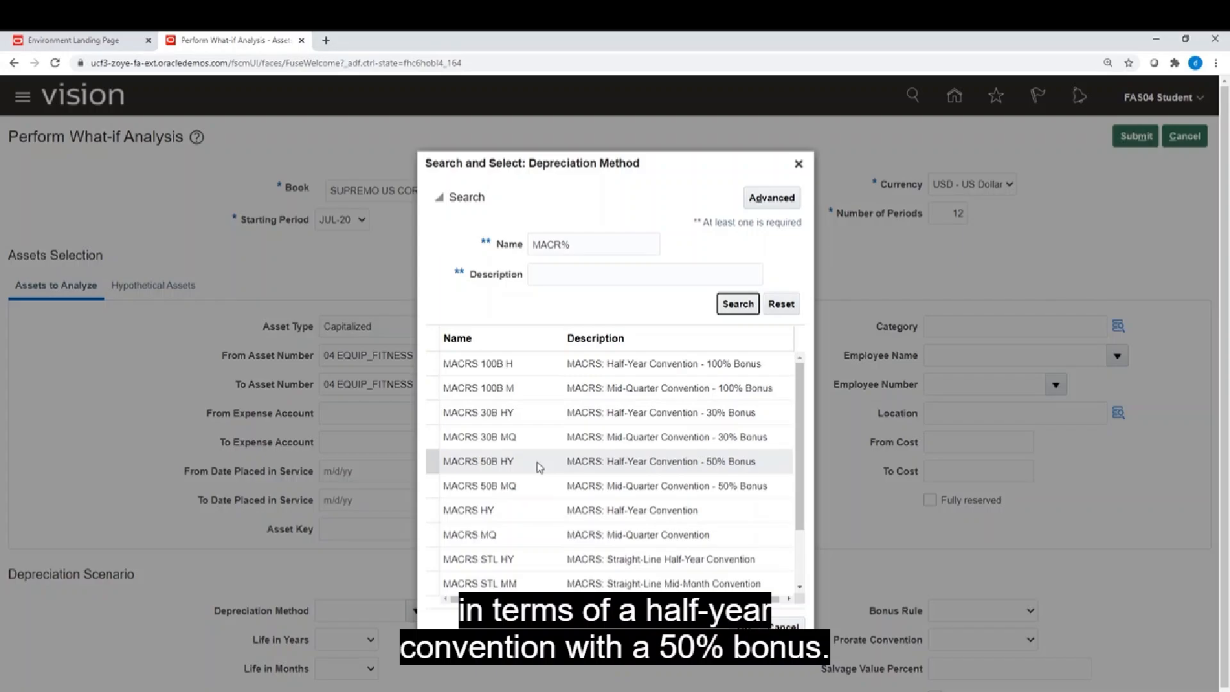
left_click(540, 467)
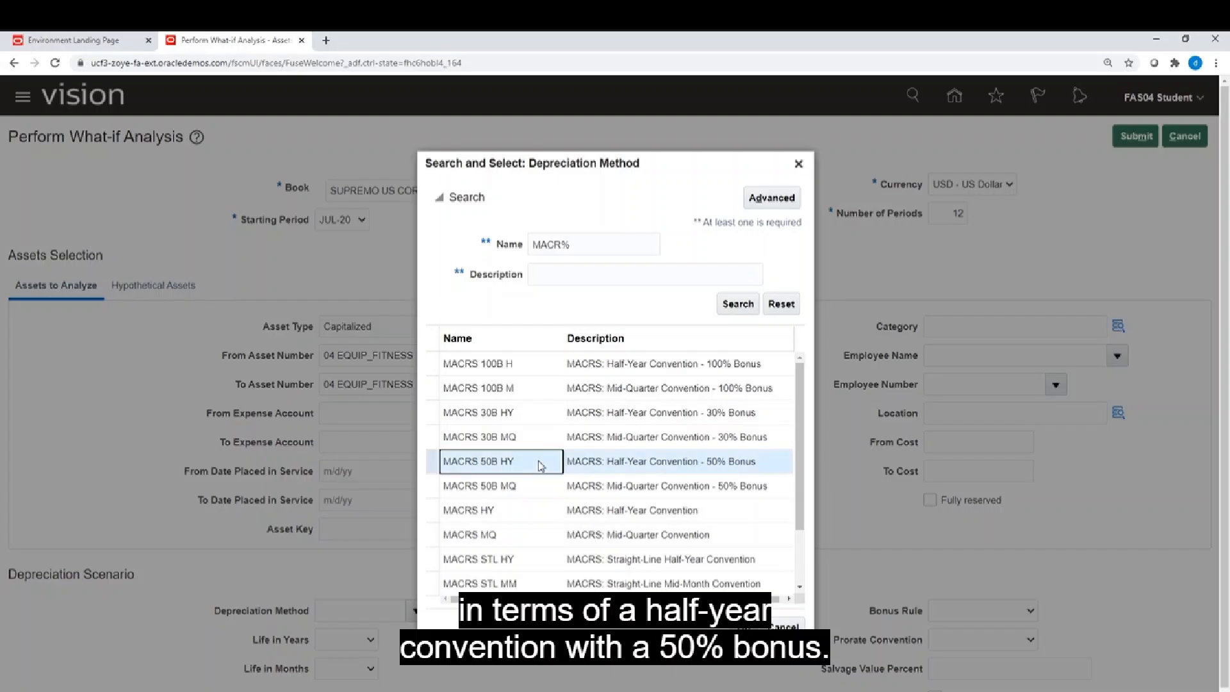
left_click(741, 631)
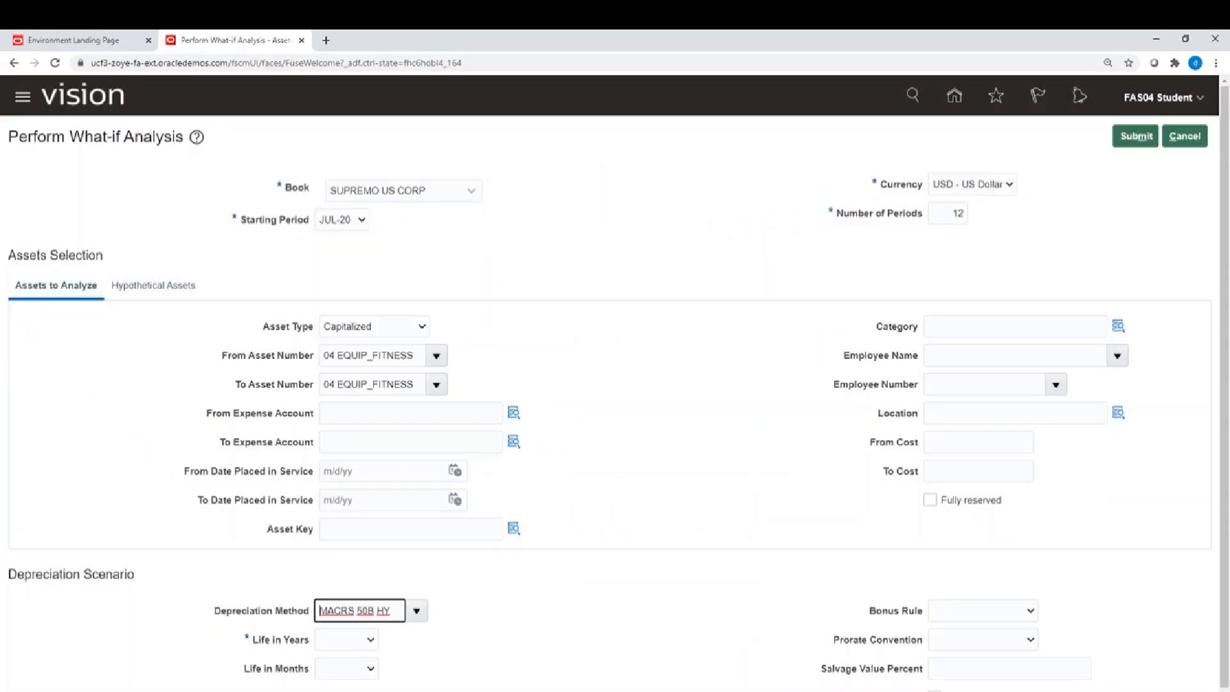
- Set the depreciation scenario's asset life to 5 years and 0 months
left_click(369, 642)
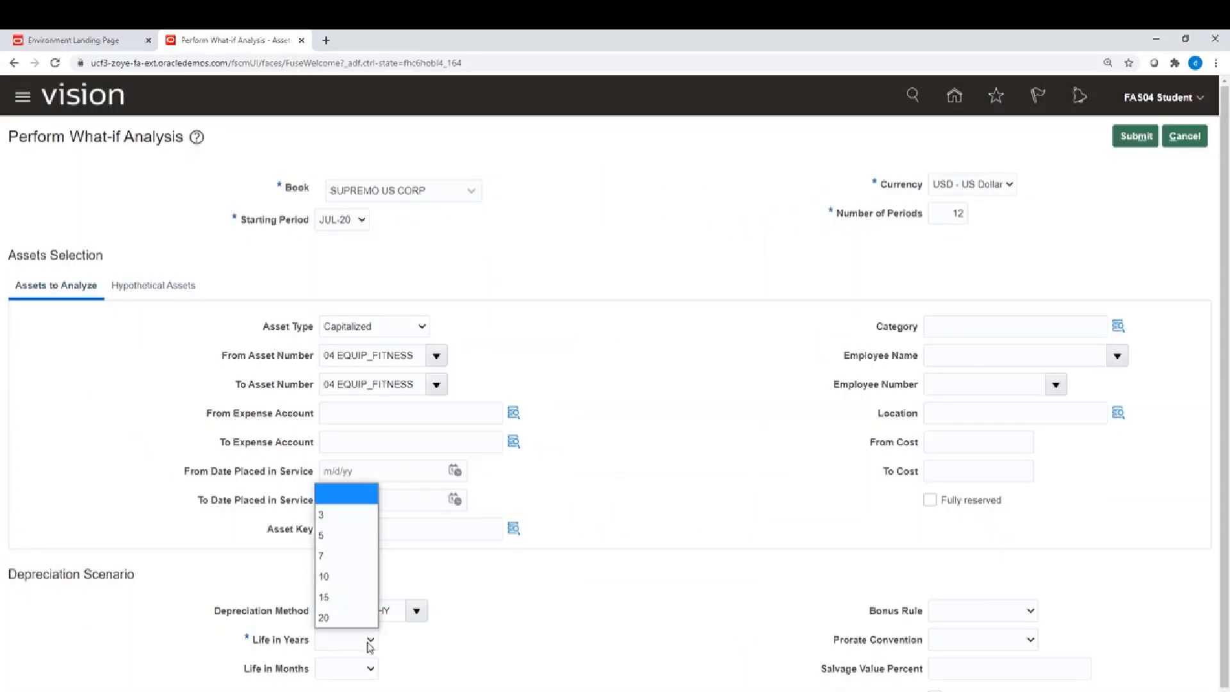
left_click(340, 537)
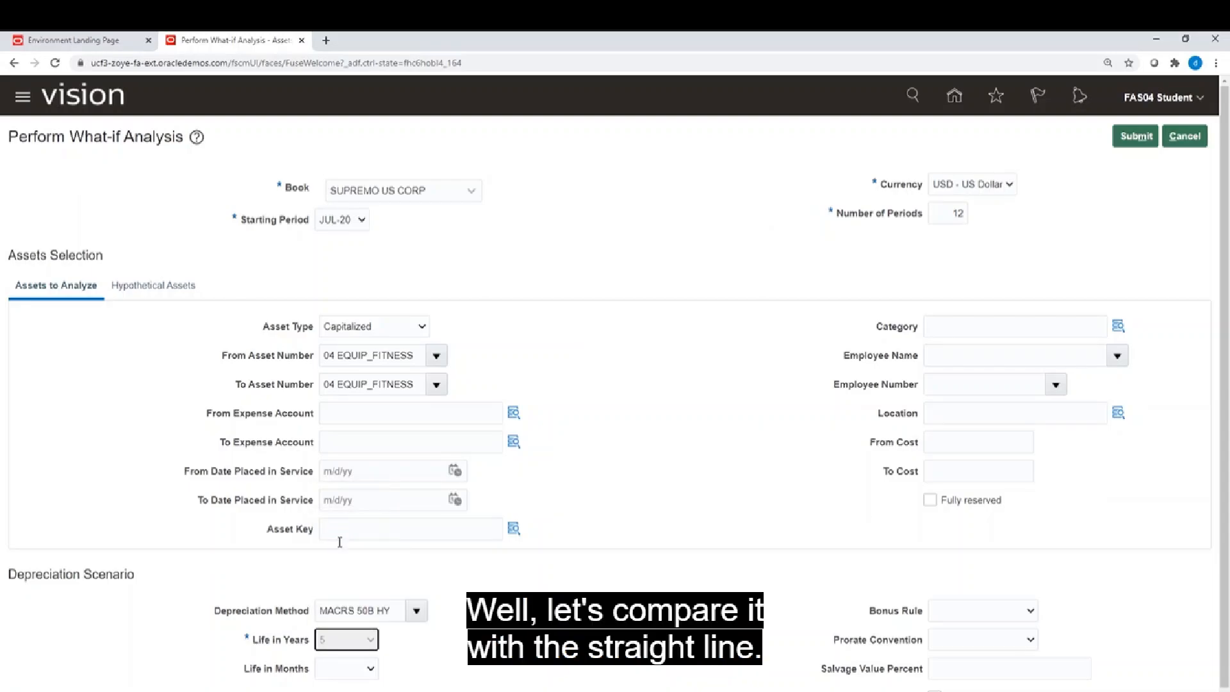
left_click(369, 671)
left_click(357, 686)
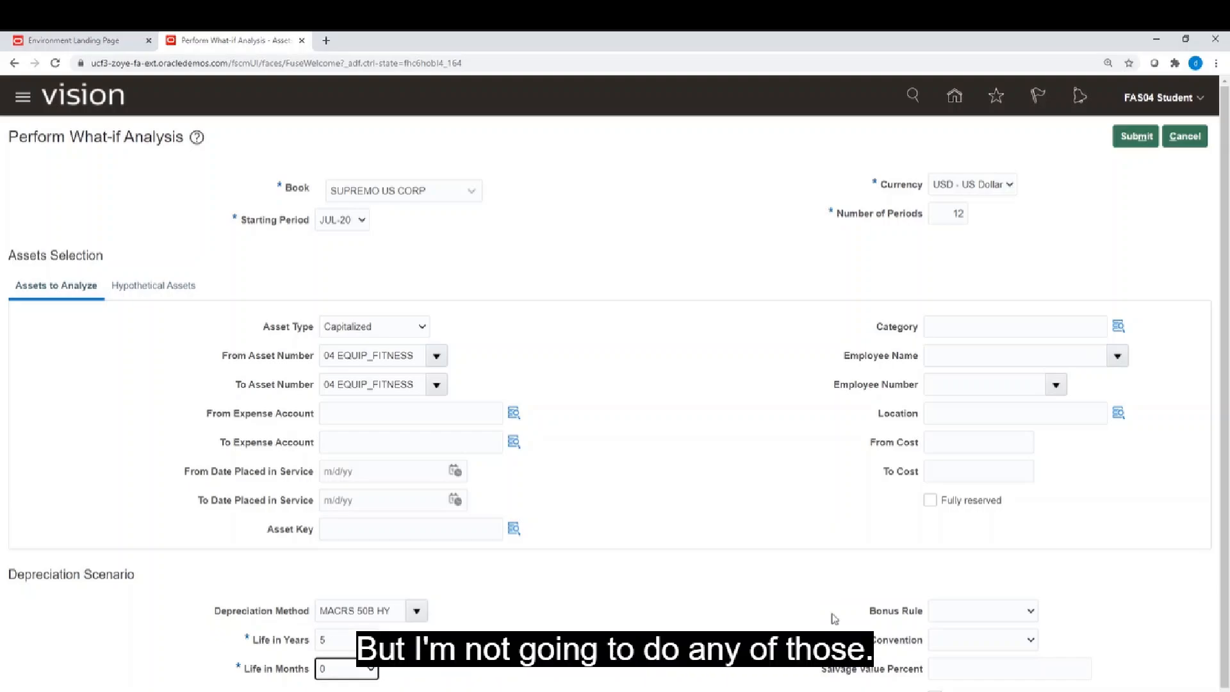
- Submit the what-if analysis request, acknowledge the confirmation and leave the analysis page
left_click(1131, 141)
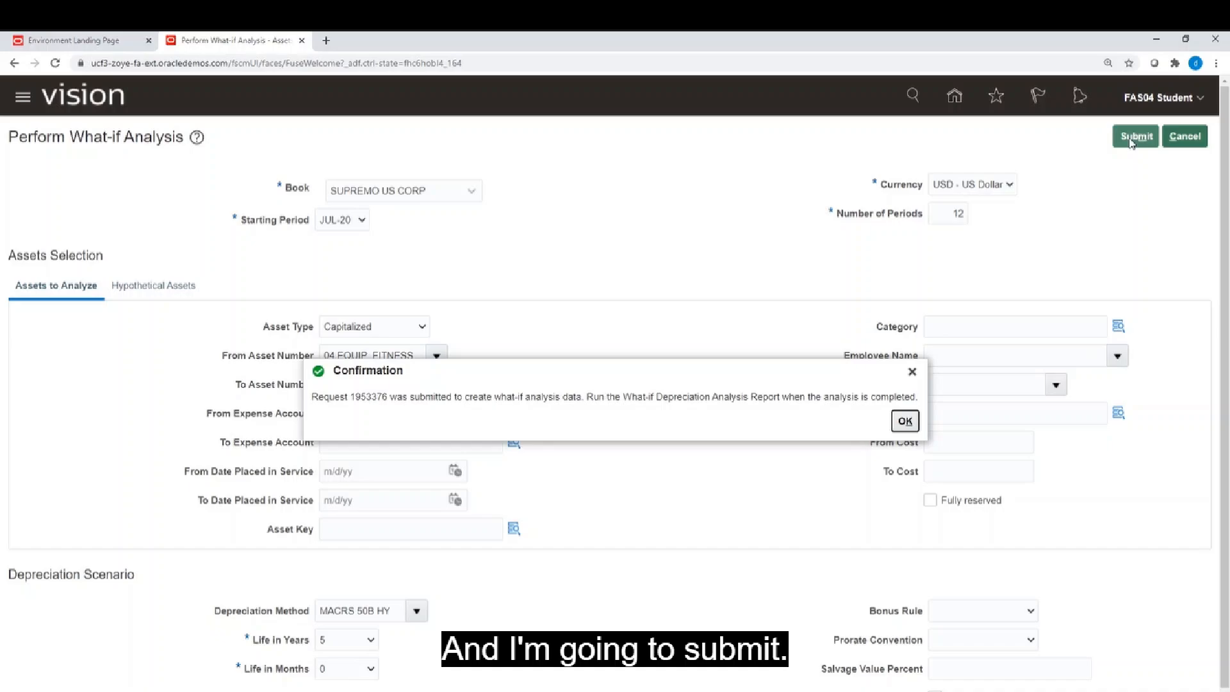
left_click(516, 448)
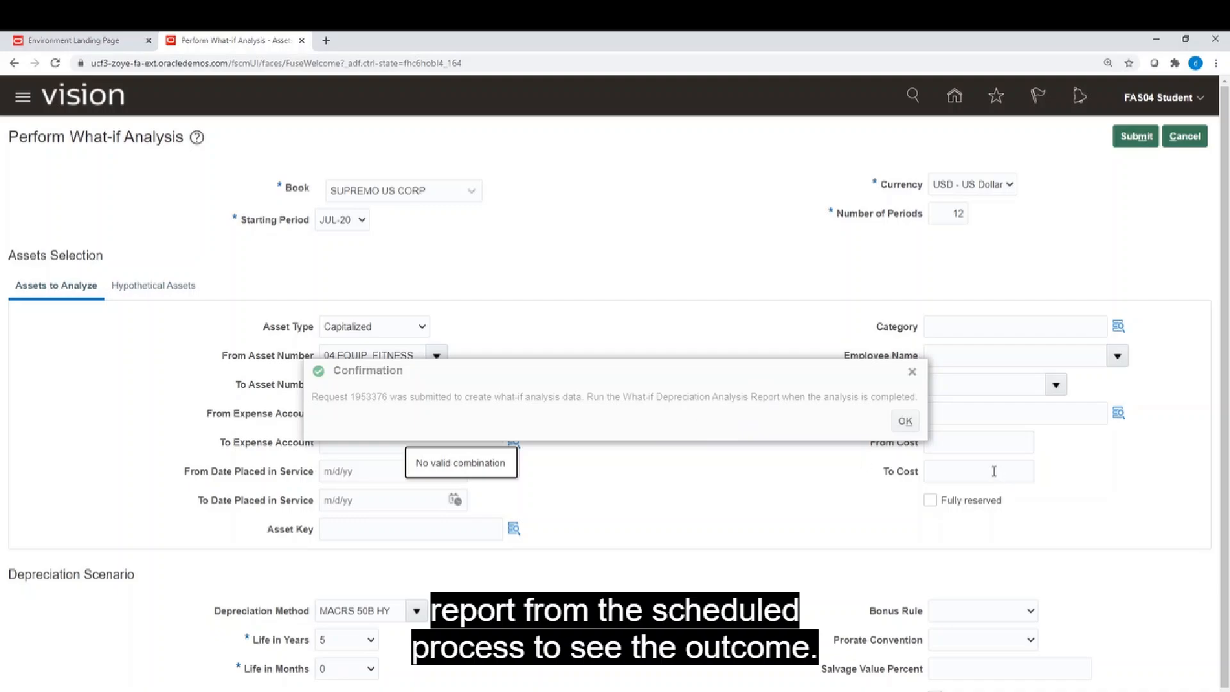
left_click(905, 422)
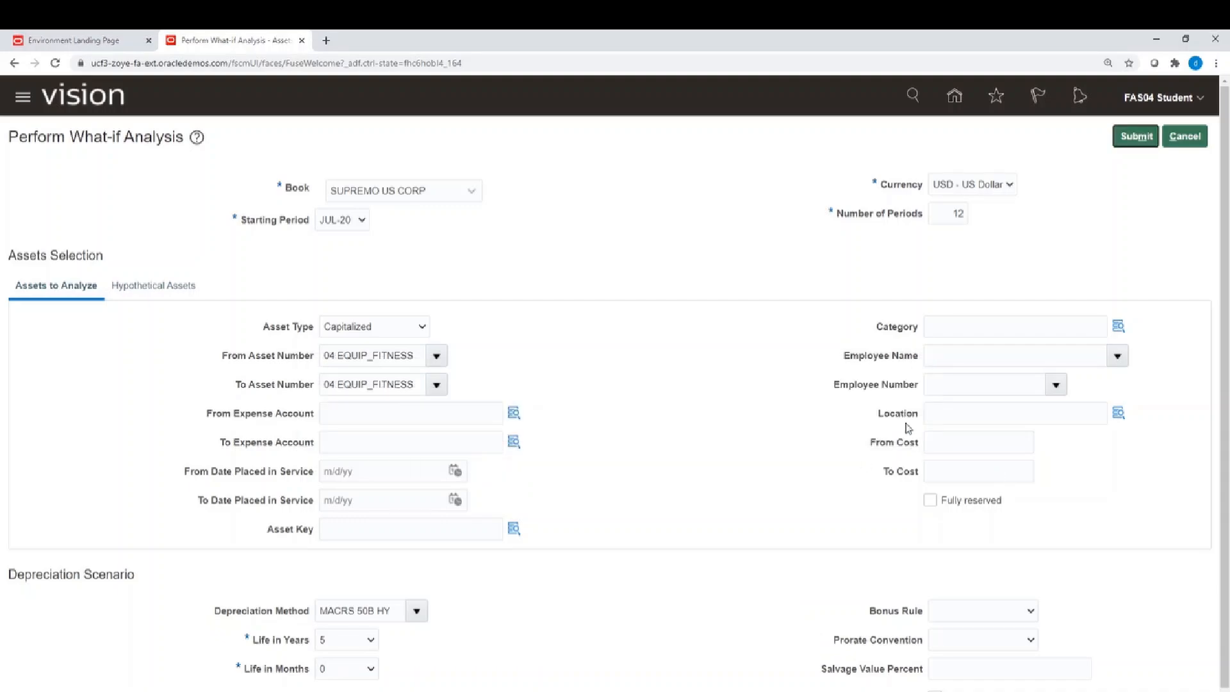
left_click(1185, 137)
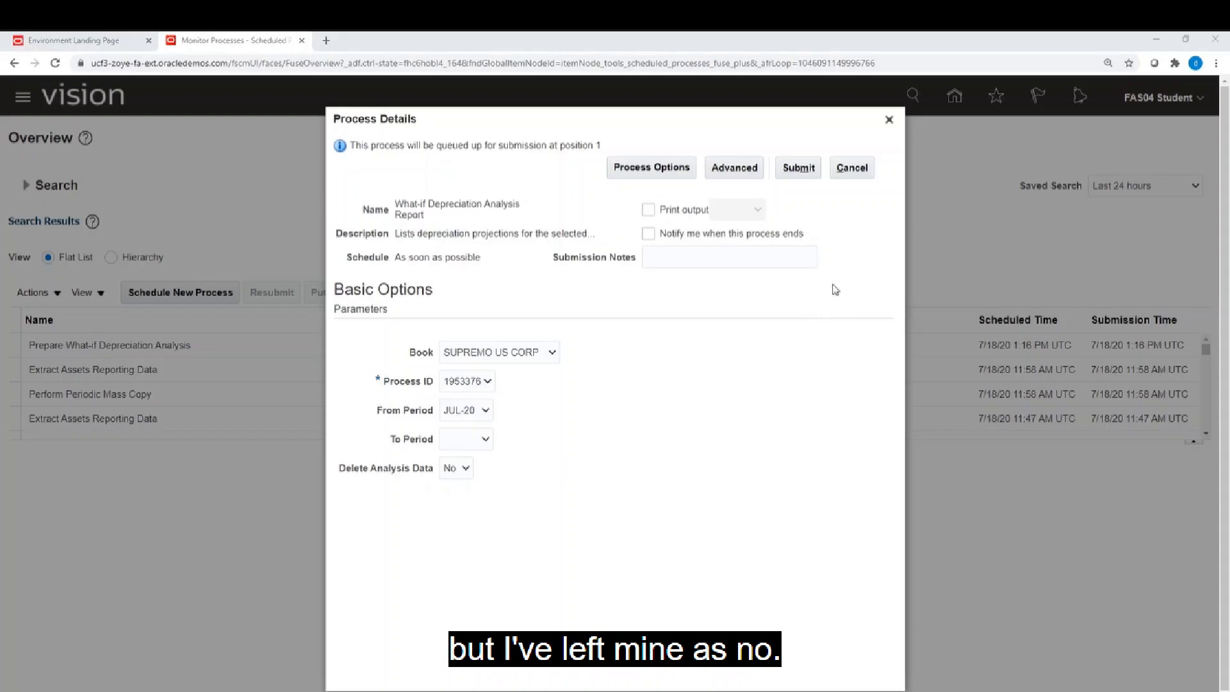
- Submit the What-if Depreciation Analysis Report process with its current parameters, then republish its output and export it as PDF
left_click(810, 177)
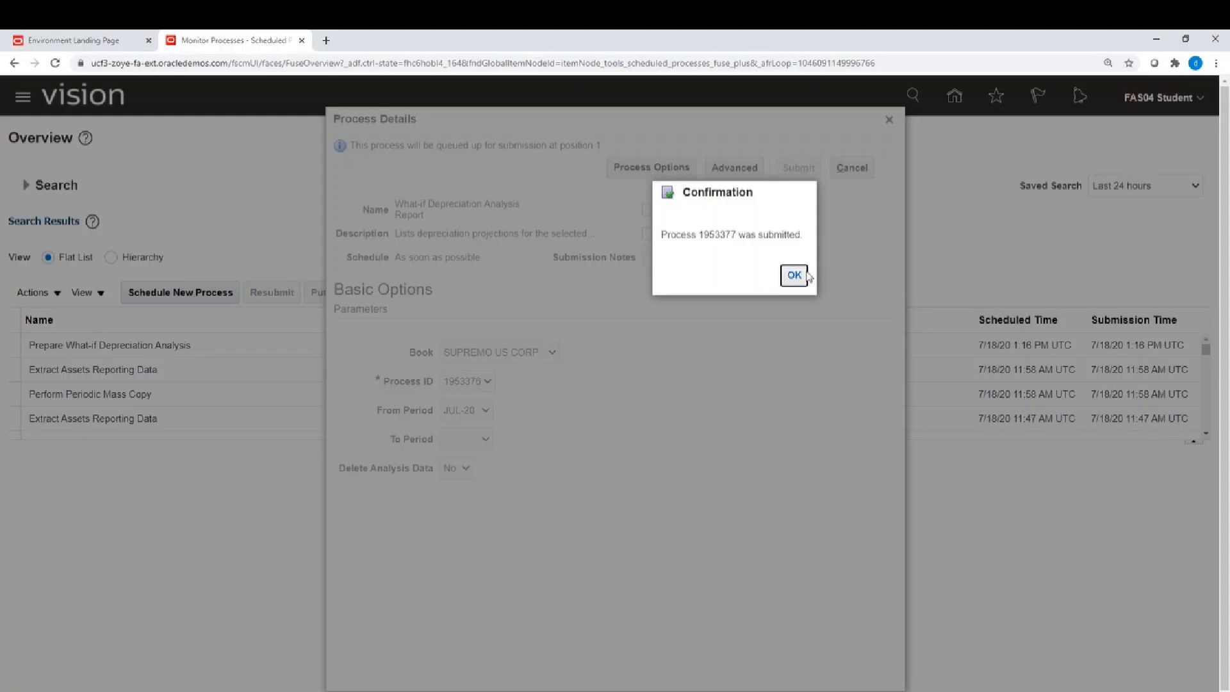
left_click(799, 274)
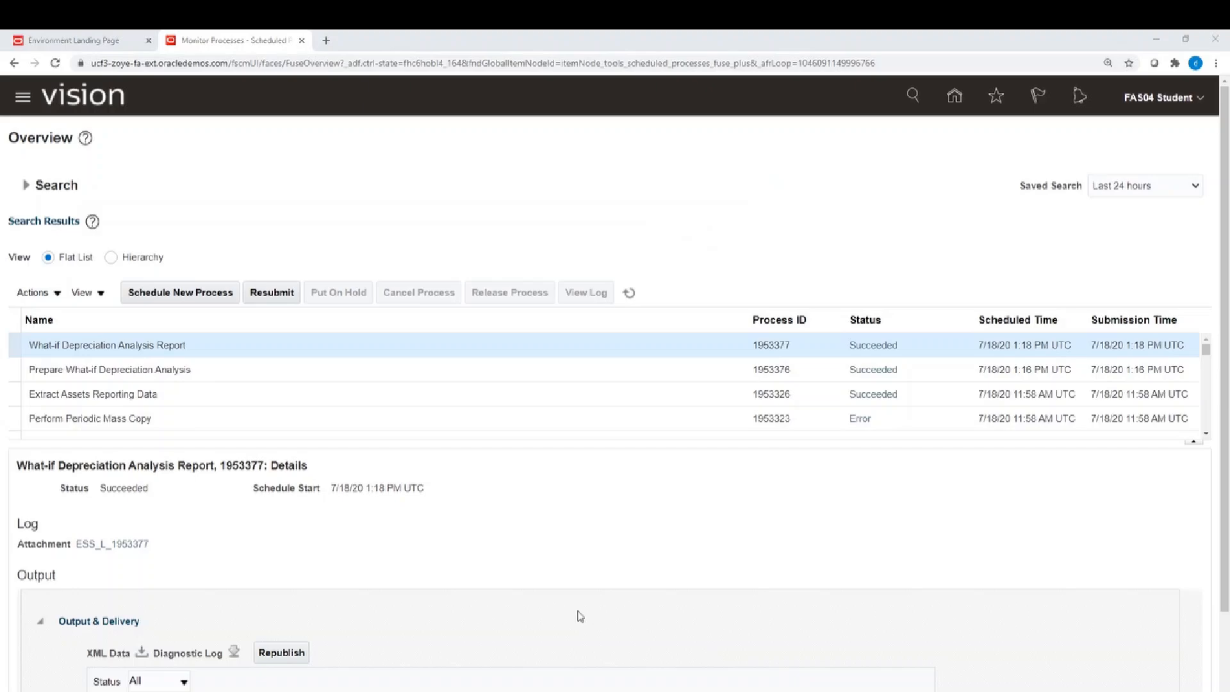
left_click(298, 651)
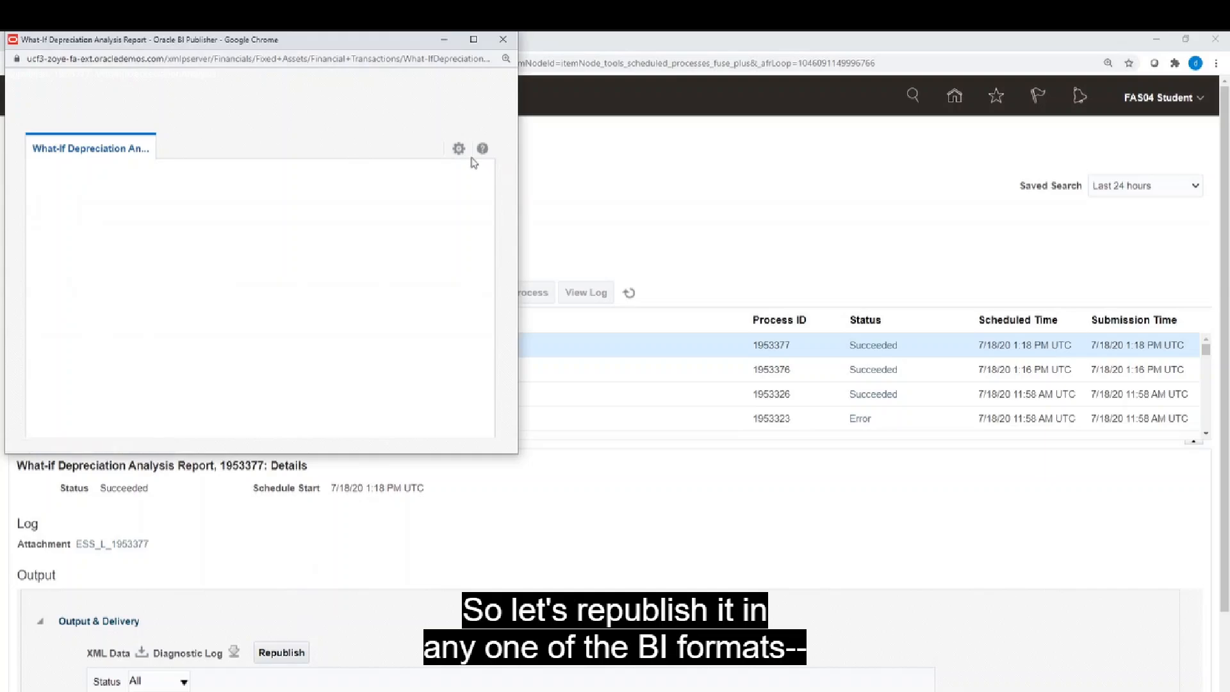
left_click(456, 152)
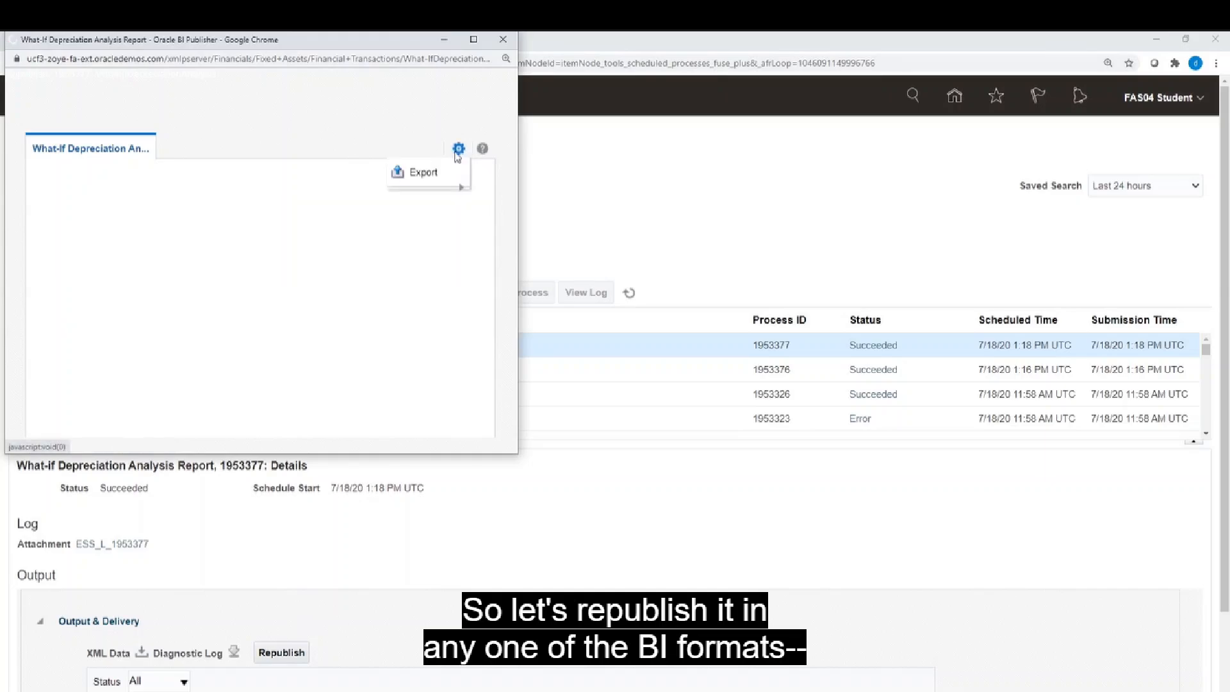
mouse_move(423, 172)
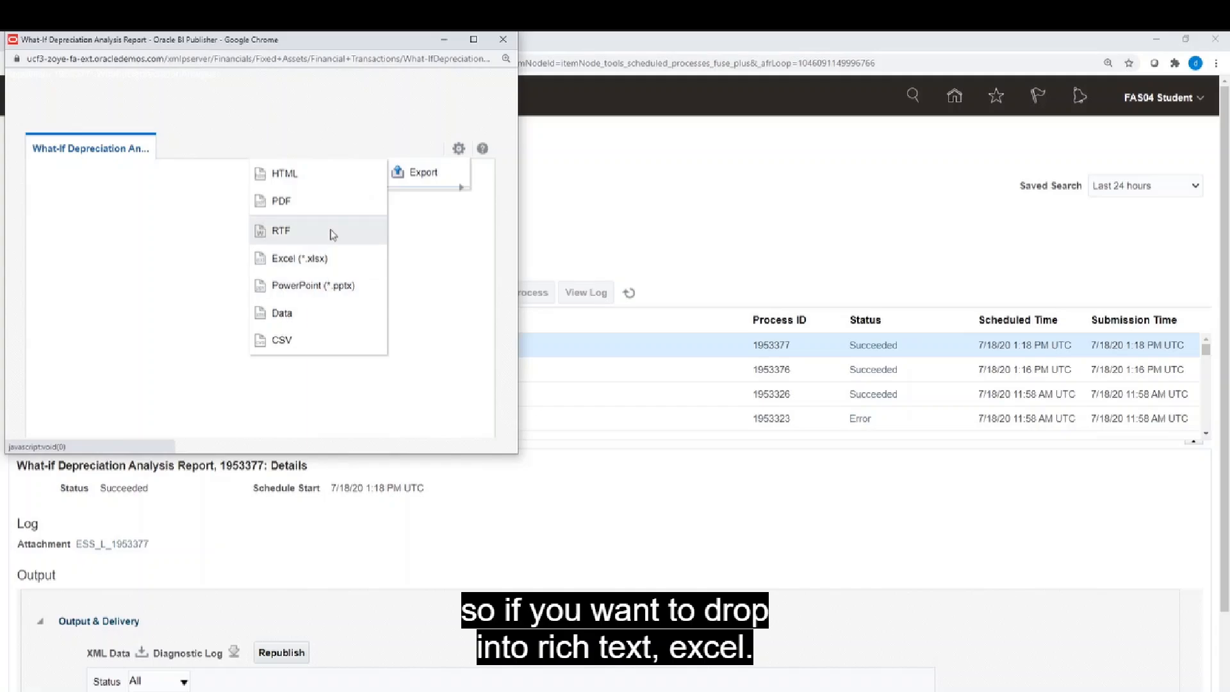
left_click(336, 204)
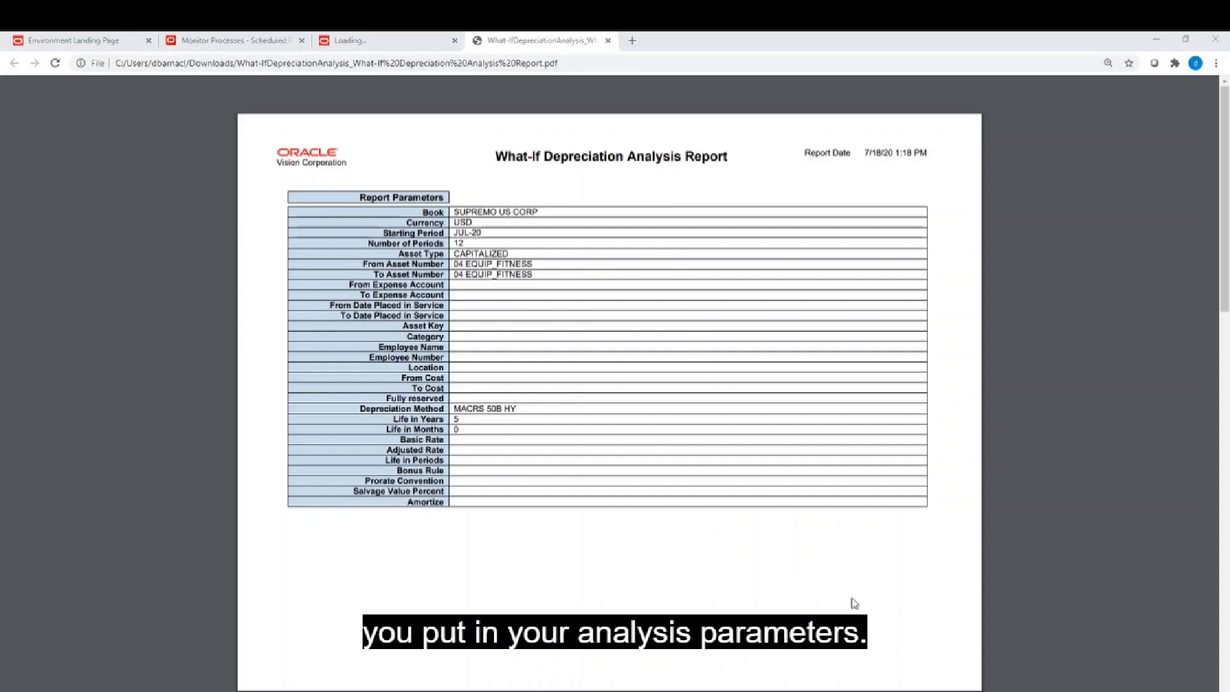
- Examine the report's period-by-period table, comparing the current and new depreciation amounts for the fitness equipment asset
scroll(854, 603, "down", 13)
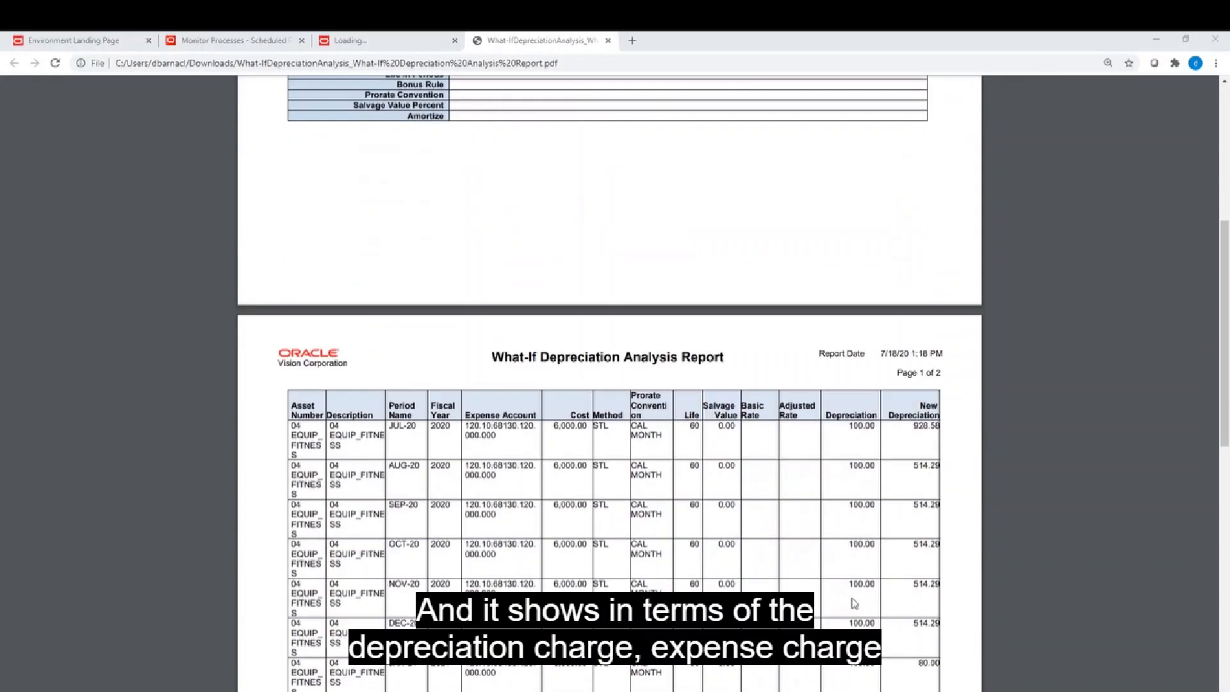
scroll(854, 603, "down", 2)
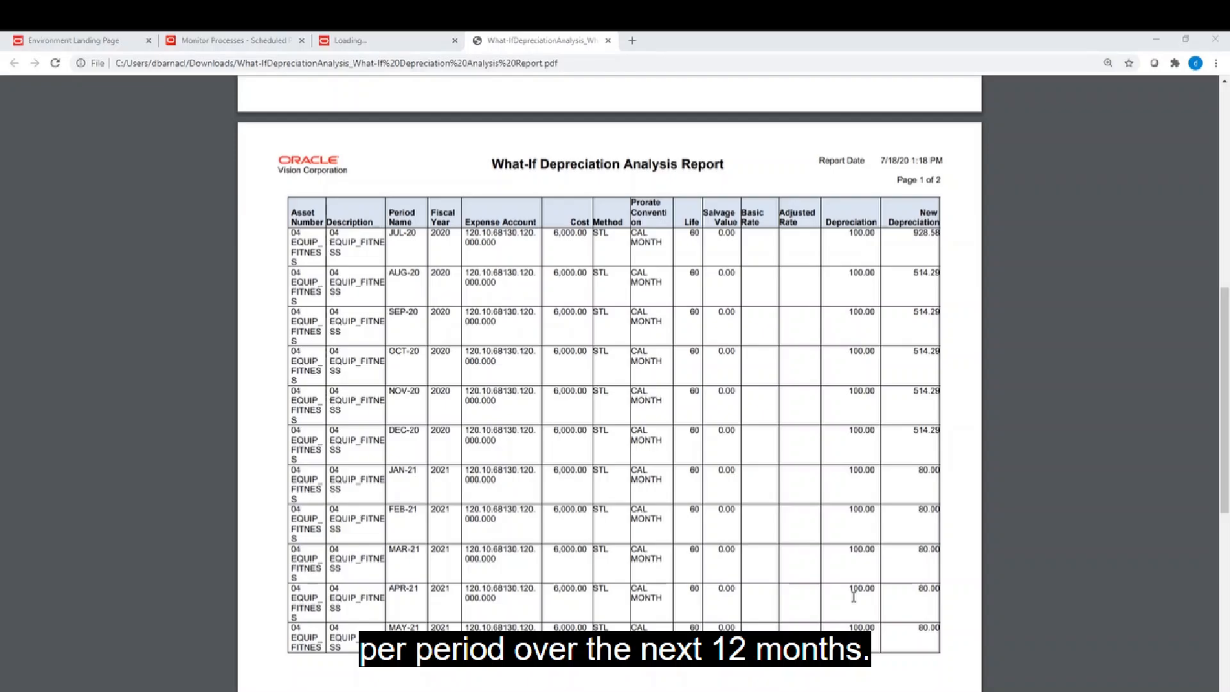
scroll(853, 597, "down", 3)
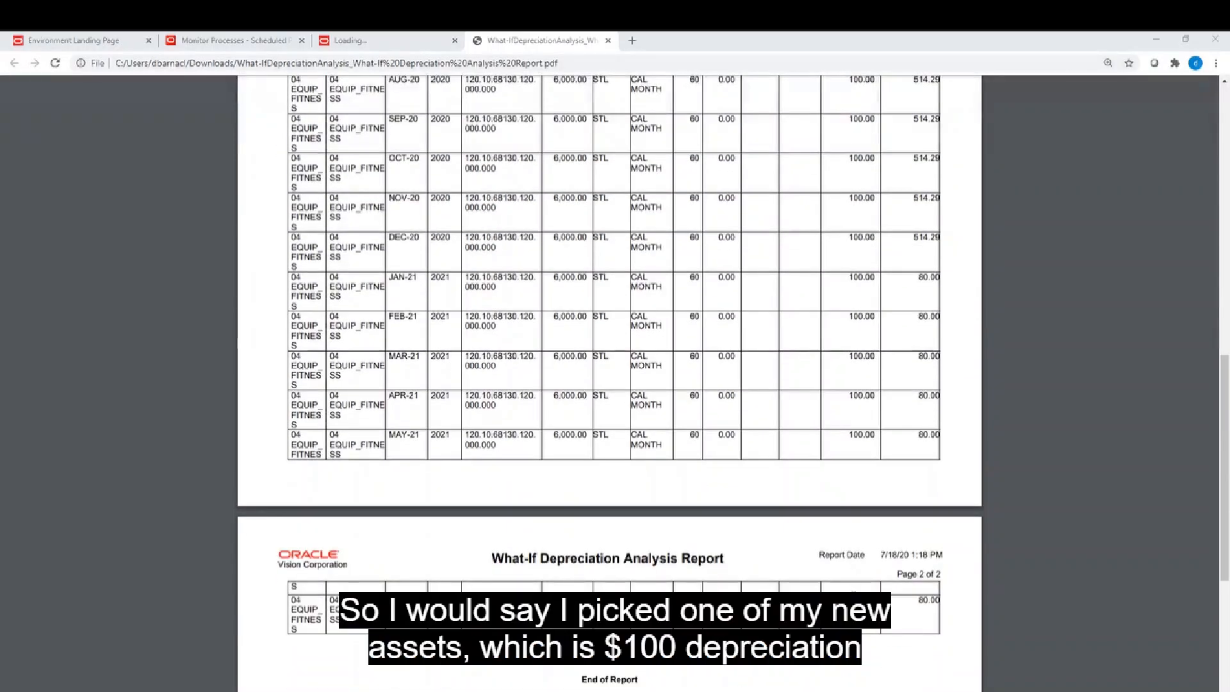
scroll(853, 595, "up", 2)
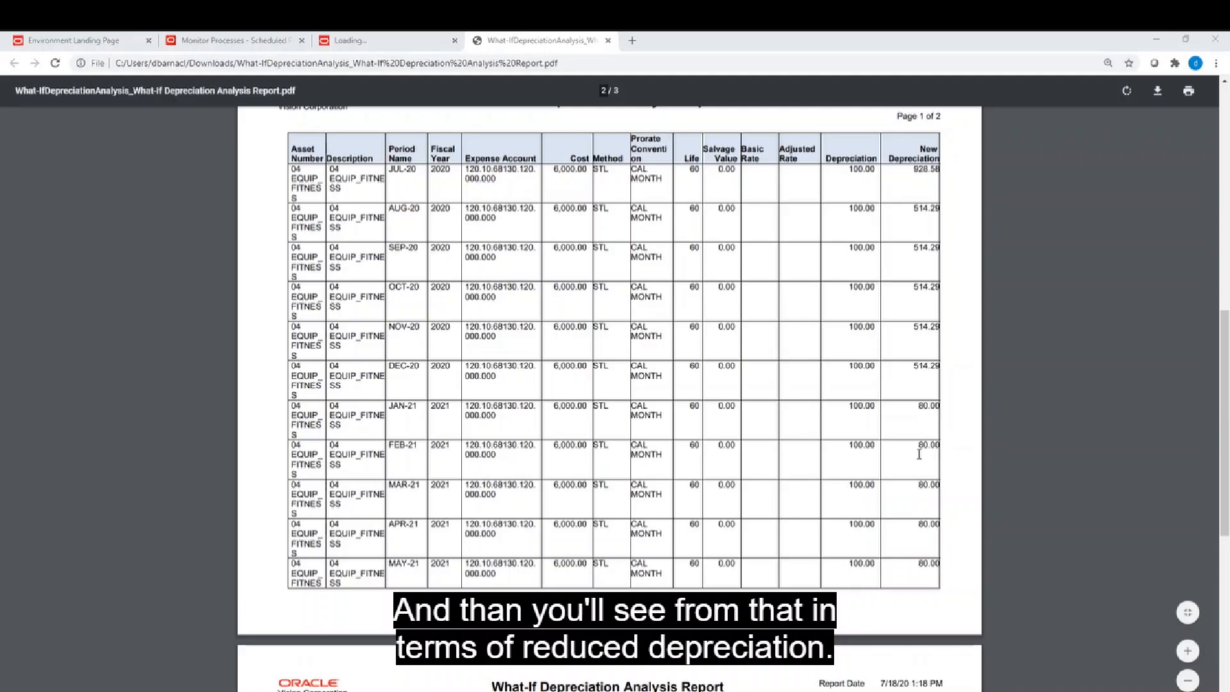
scroll(919, 434, "down", 3)
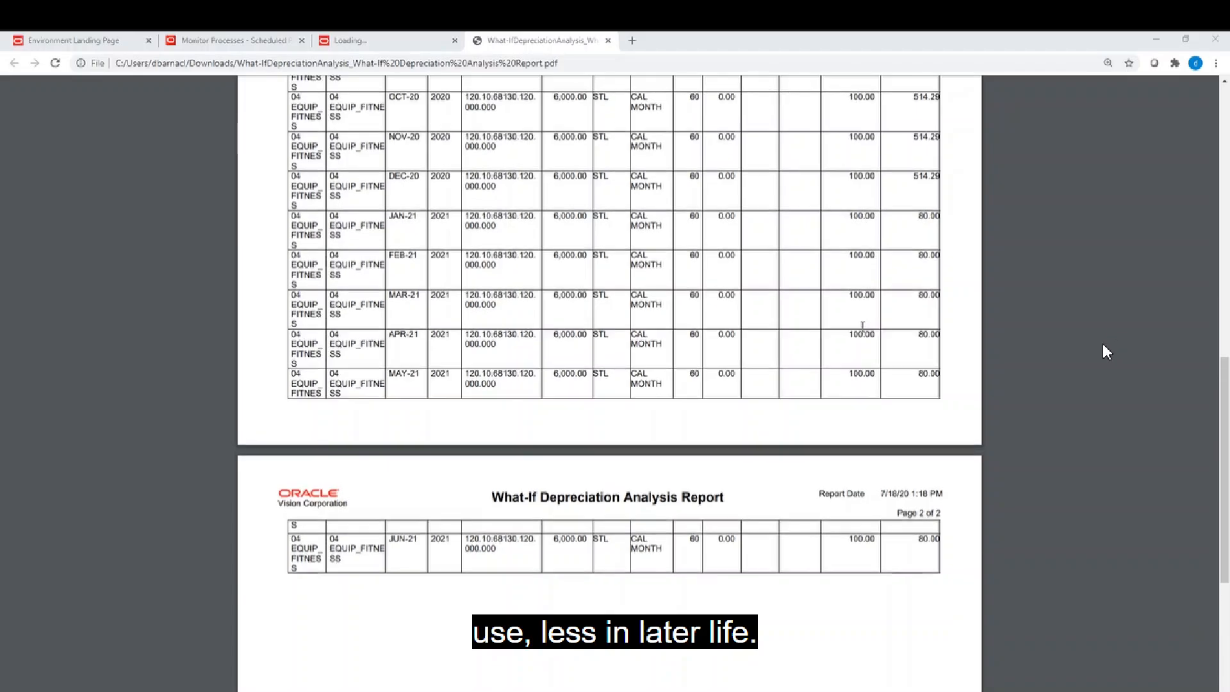
scroll(1107, 352, "up", 3)
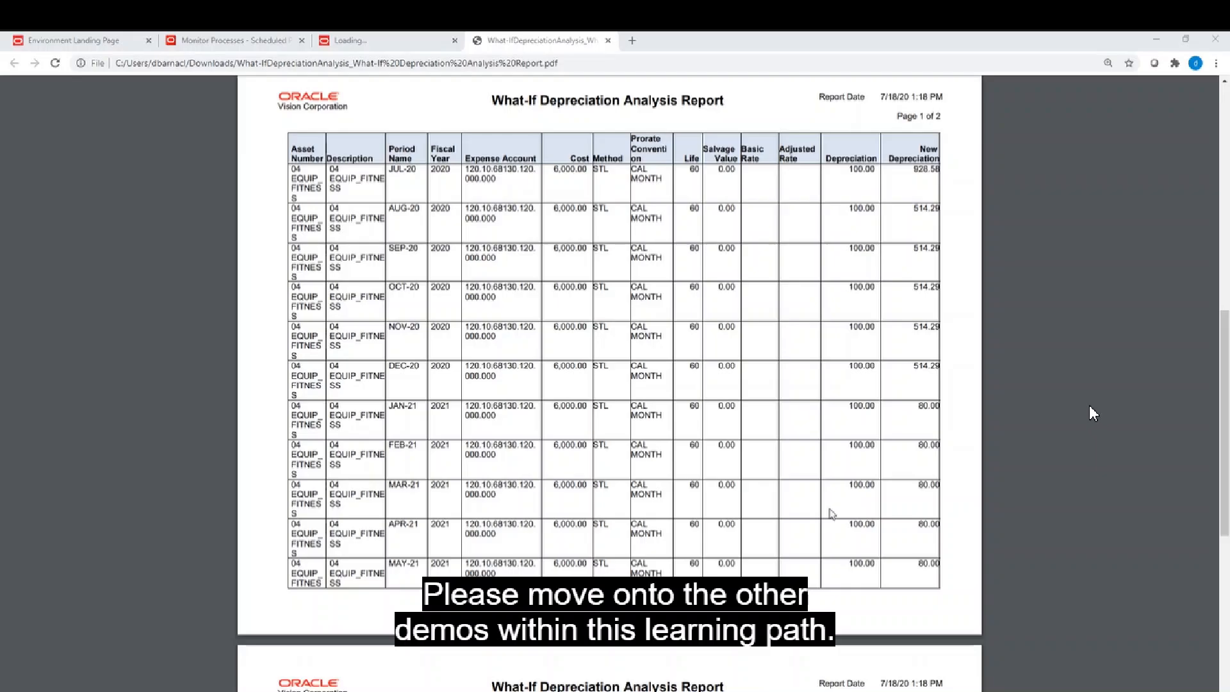
key("Escape")
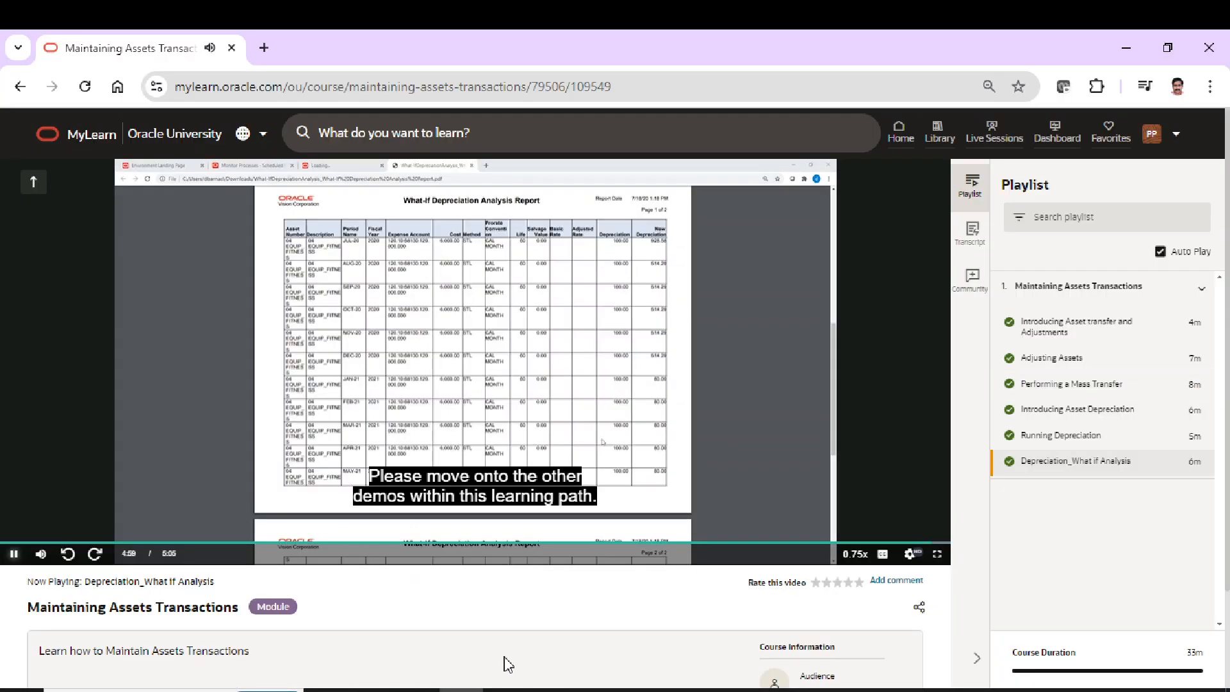